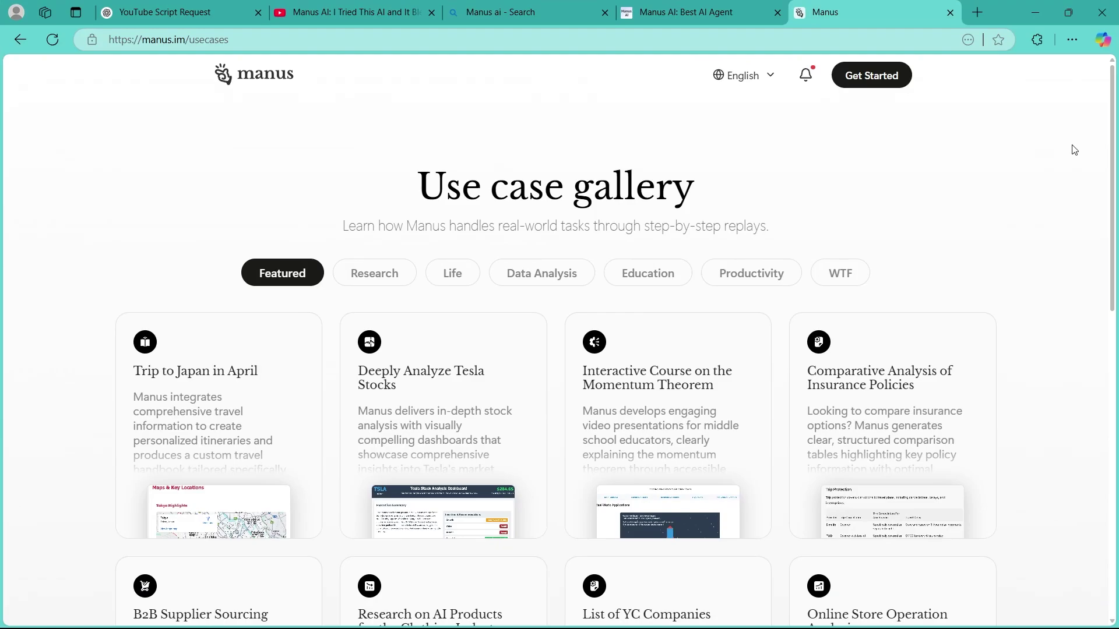
{"action": "scroll", "coordinate": [1072, 145], "scroll_direction": "down", "scroll_amount": 2}
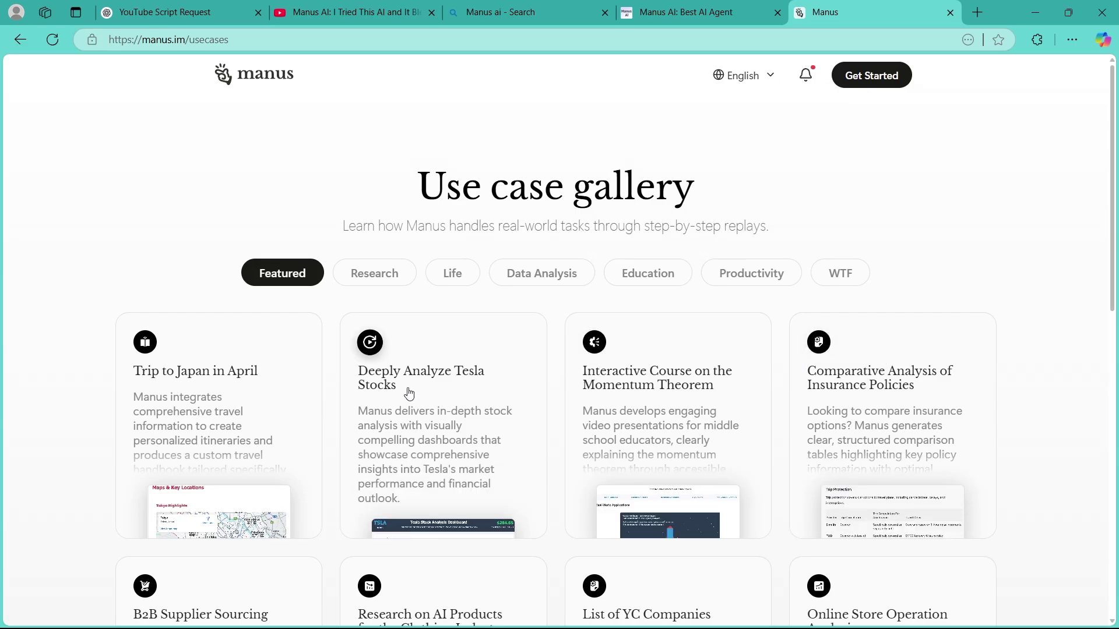
- Switch to the Manus AI: Best AI Agent tab with Ctrl+Shift+Tab
{"action": "key", "text": "ctrl+shift+Tab"}
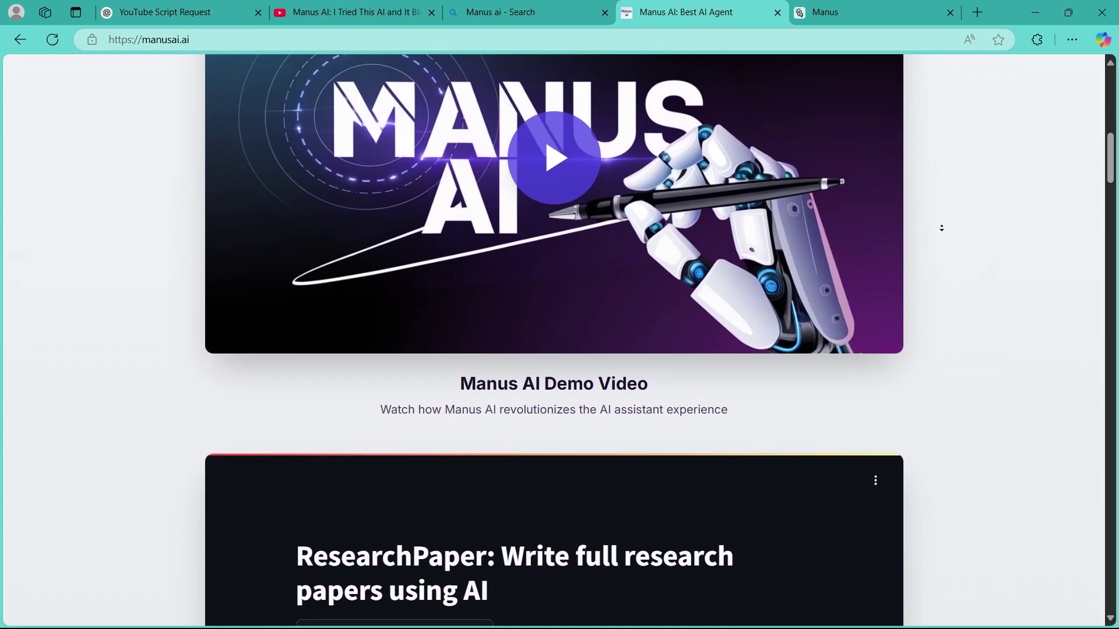
- Return to the Bing tab and resubmit the 'Manus ai' search
{"action": "left_click", "coordinate": [538, 7]}
{"action": "scroll", "coordinate": [25, 117], "scroll_direction": "up", "scroll_amount": 10}
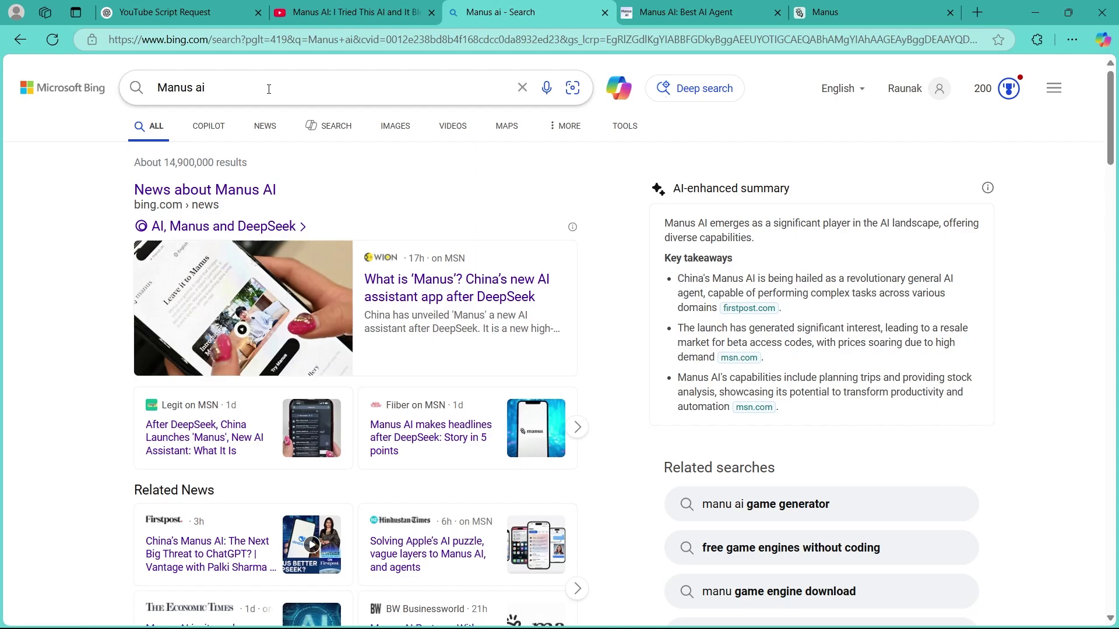
{"action": "left_click", "coordinate": [239, 90]}
{"action": "key", "text": "Return"}
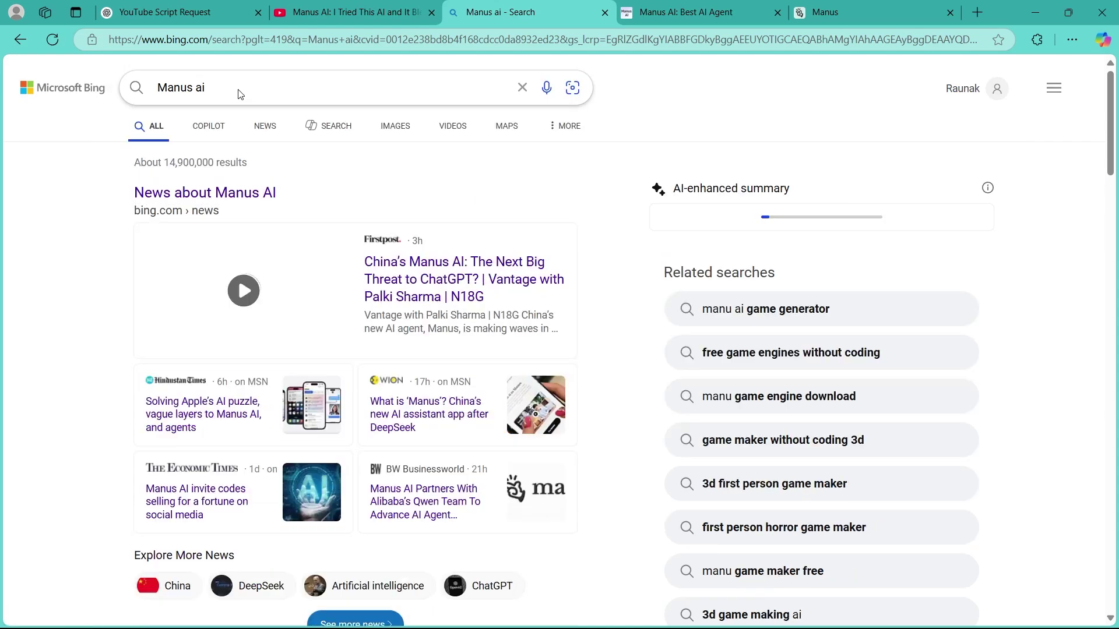
{"action": "scroll", "coordinate": [88, 210], "scroll_direction": "down", "scroll_amount": 1}
{"action": "scroll", "coordinate": [75, 295], "scroll_direction": "down", "scroll_amount": 3}
{"action": "scroll", "coordinate": [75, 294], "scroll_direction": "down", "scroll_amount": 3}
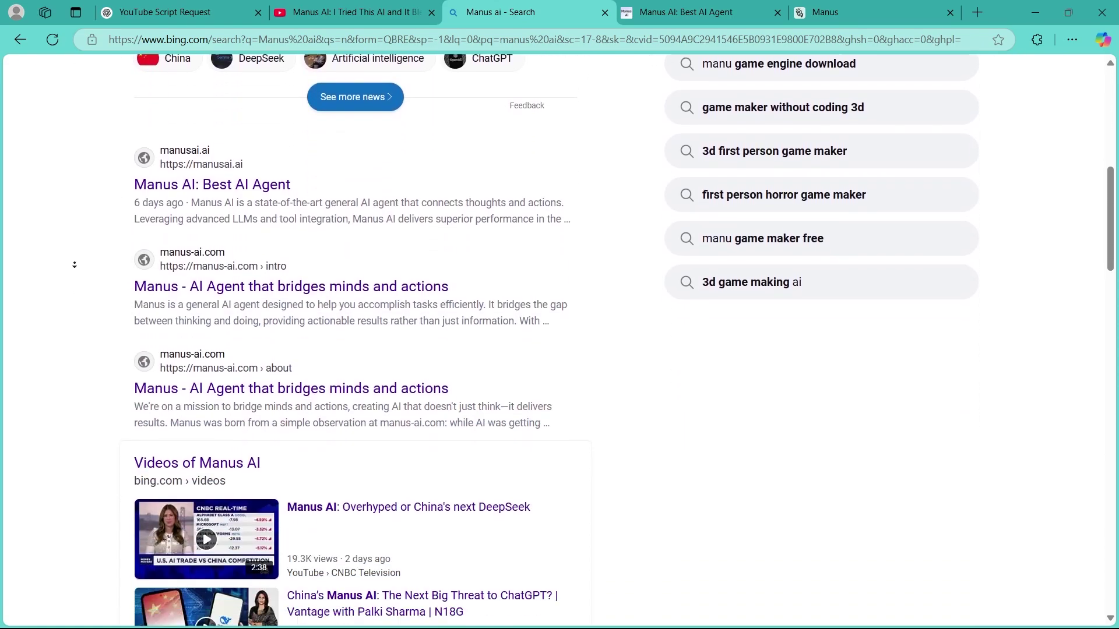
{"action": "scroll", "coordinate": [70, 277], "scroll_direction": "down", "scroll_amount": 1}
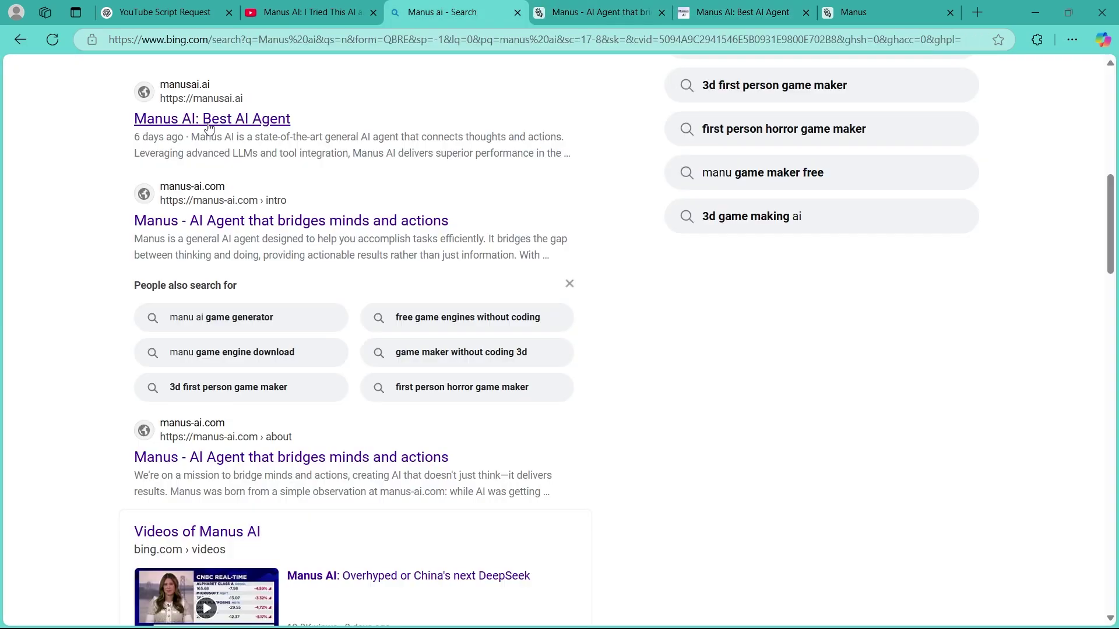
- Open the Manus AI: Best AI Agent result and choose Activate your account Now!
{"action": "left_click", "coordinate": [243, 121]}
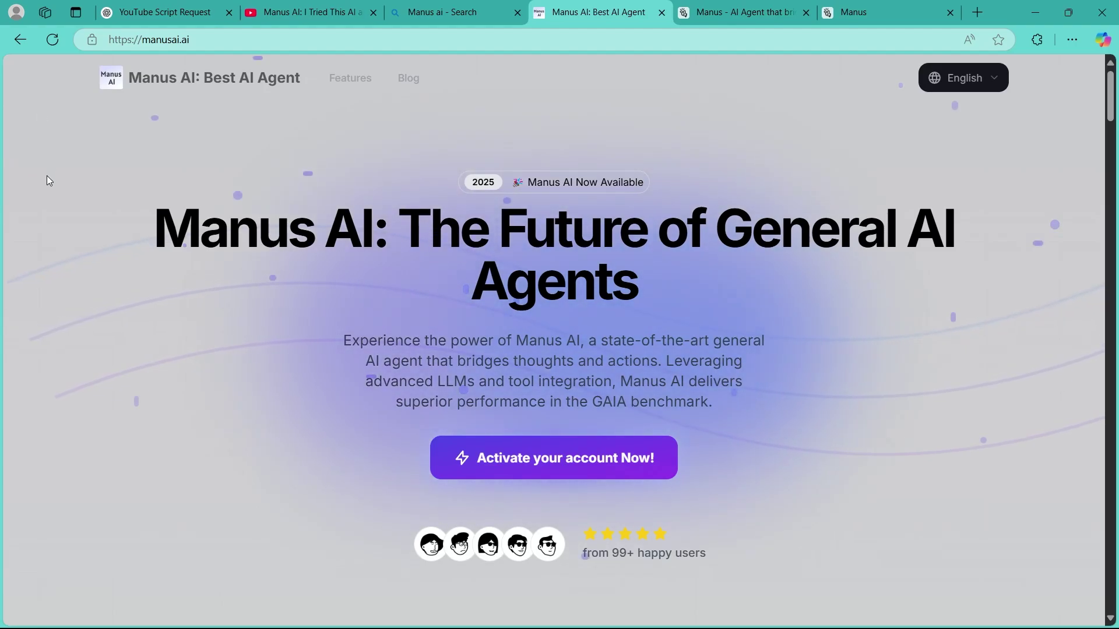
{"action": "left_click", "coordinate": [569, 455]}
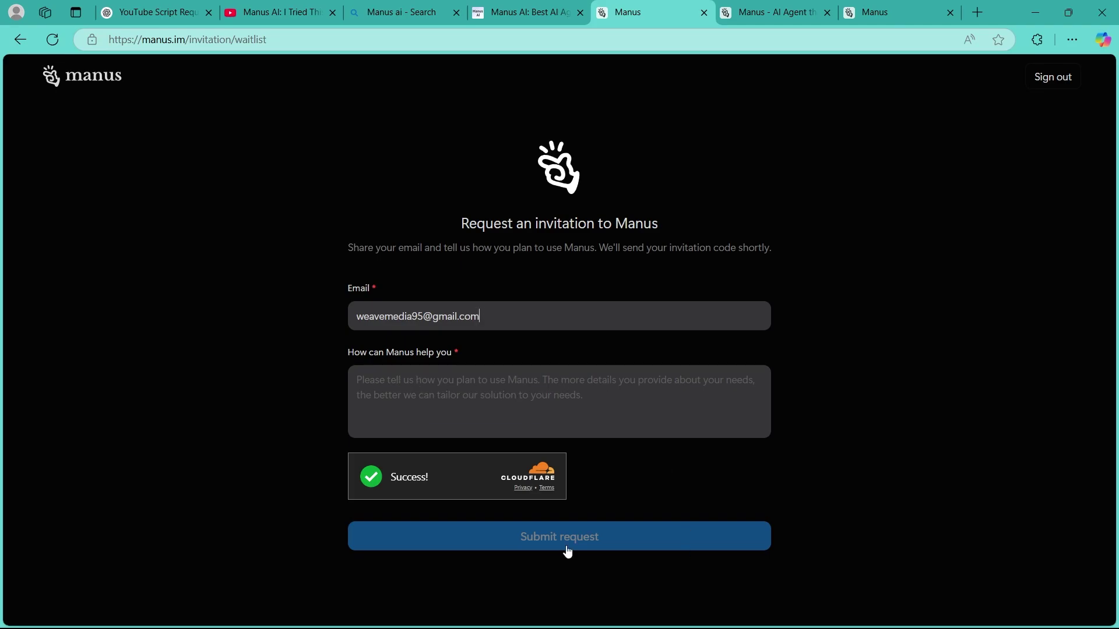
- Close the waitlist tab, glance at manus-ai.com/intro, and return to the Manus gallery tab
{"action": "left_click", "coordinate": [705, 12]}
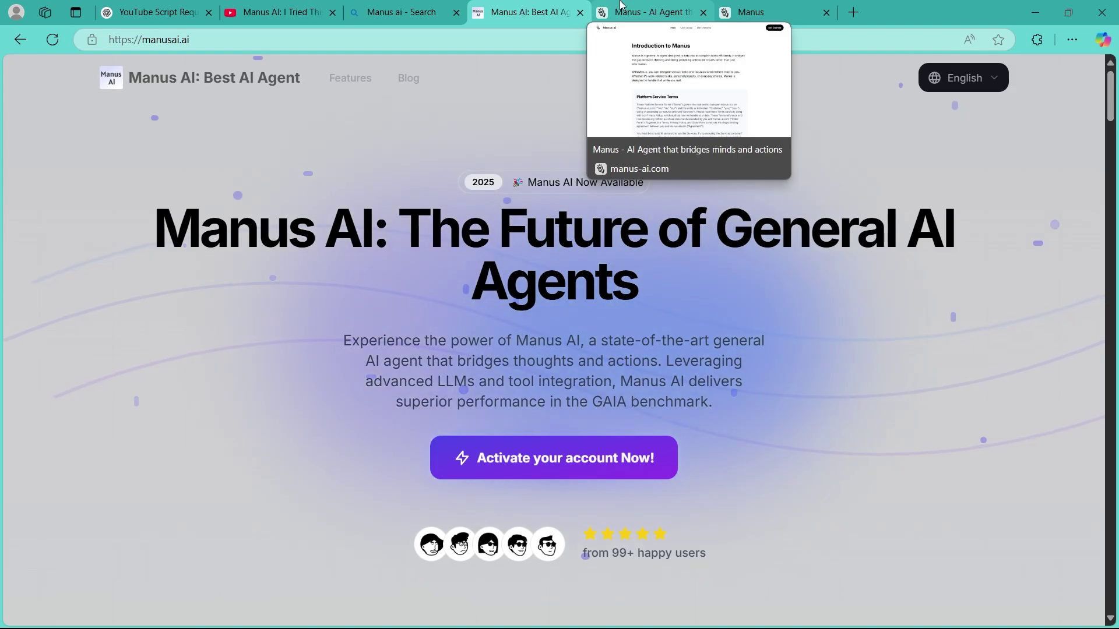
{"action": "key", "text": "ctrl+Tab"}
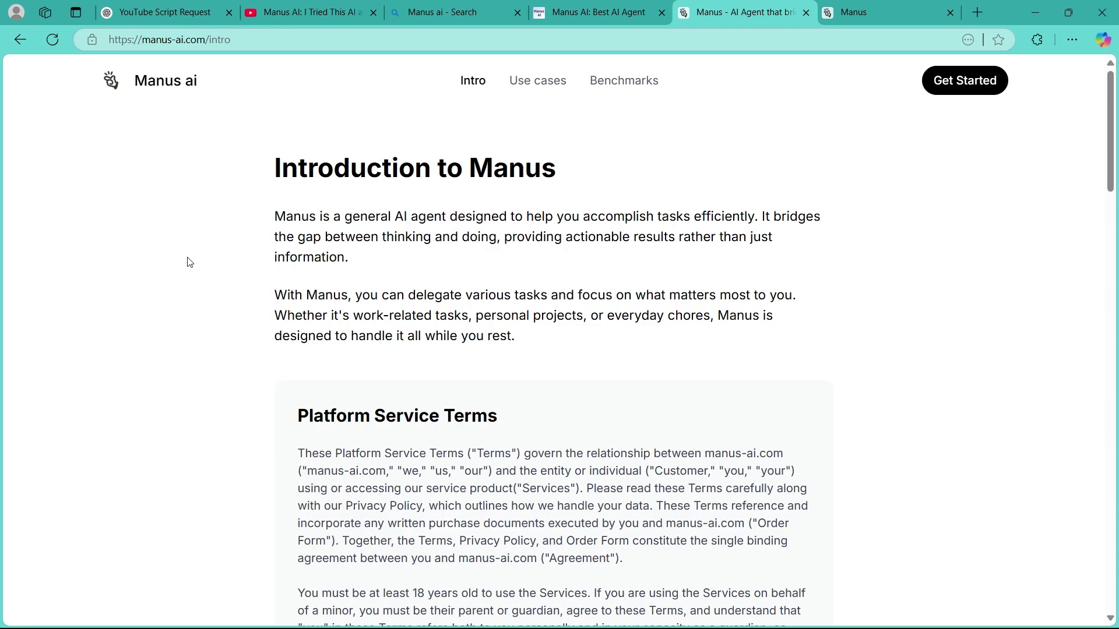
{"action": "left_click", "coordinate": [848, 6]}
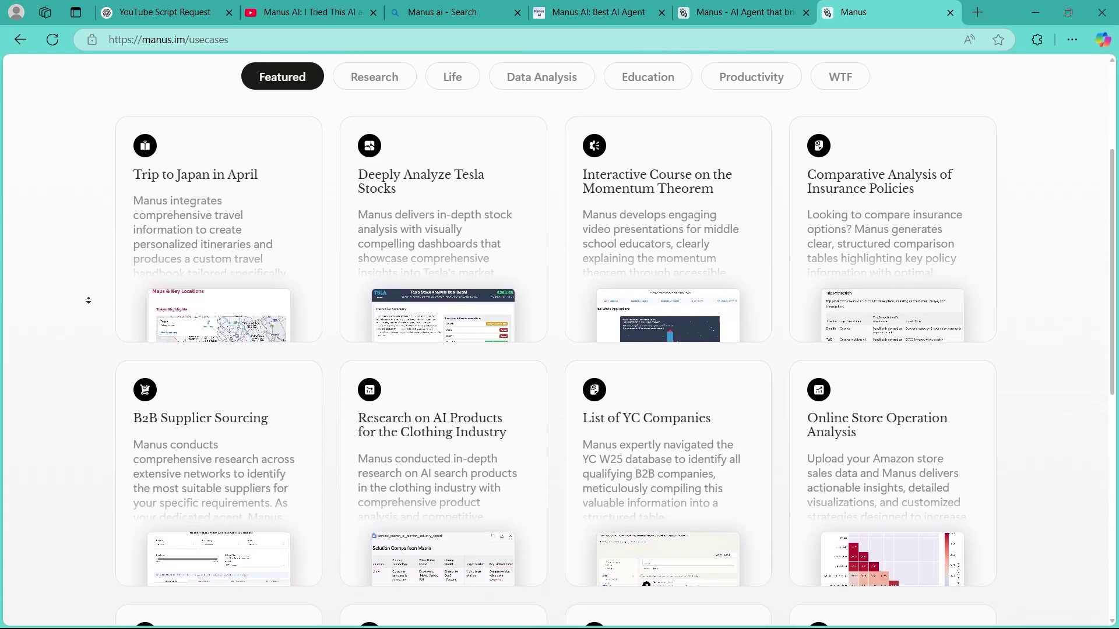
- Stop the page autoscroll so the B2B Gen AI consulting replay plays to the end
{"action": "middle_click", "coordinate": [165, 292]}
{"action": "mouse_move", "coordinate": [219, 229]}
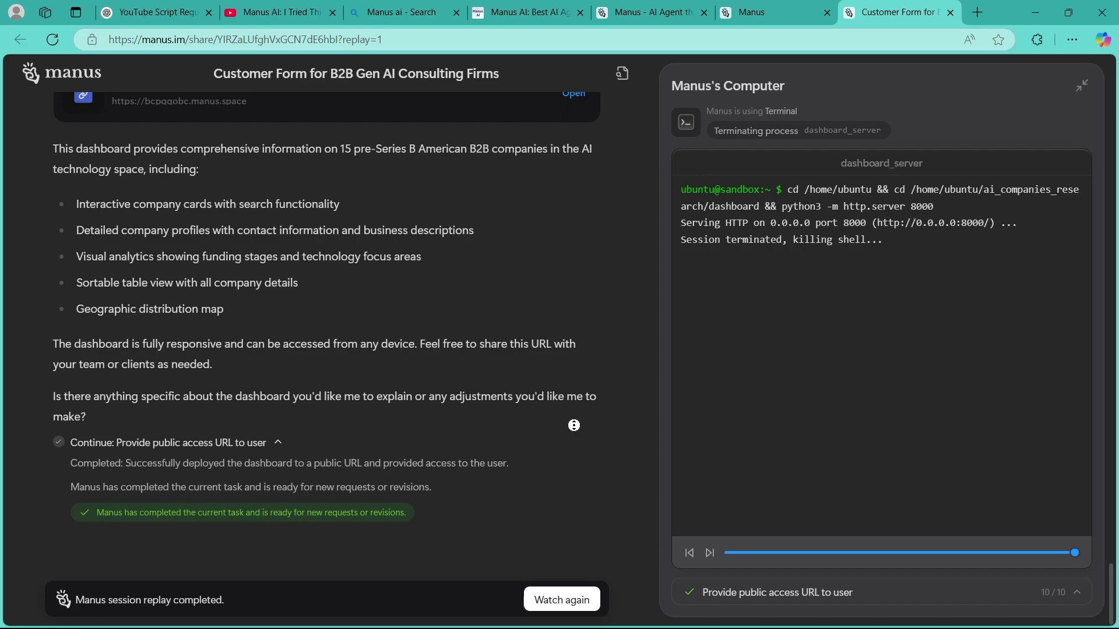
{"action": "scroll", "coordinate": [573, 425], "scroll_direction": "up", "scroll_amount": 3}
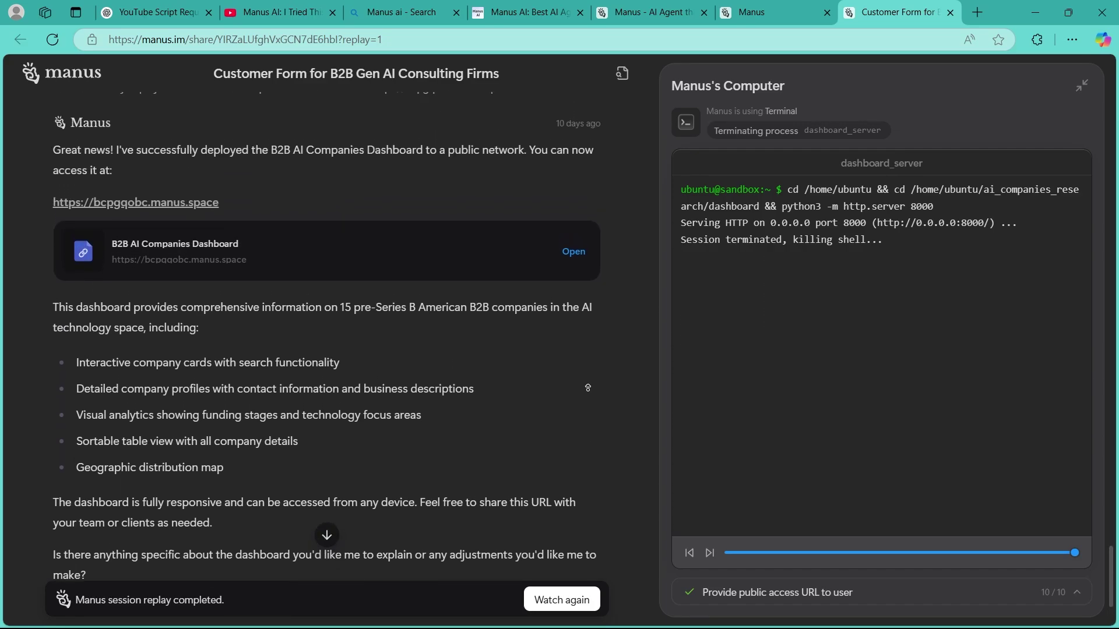
{"action": "scroll", "coordinate": [587, 387], "scroll_direction": "up", "scroll_amount": 2}
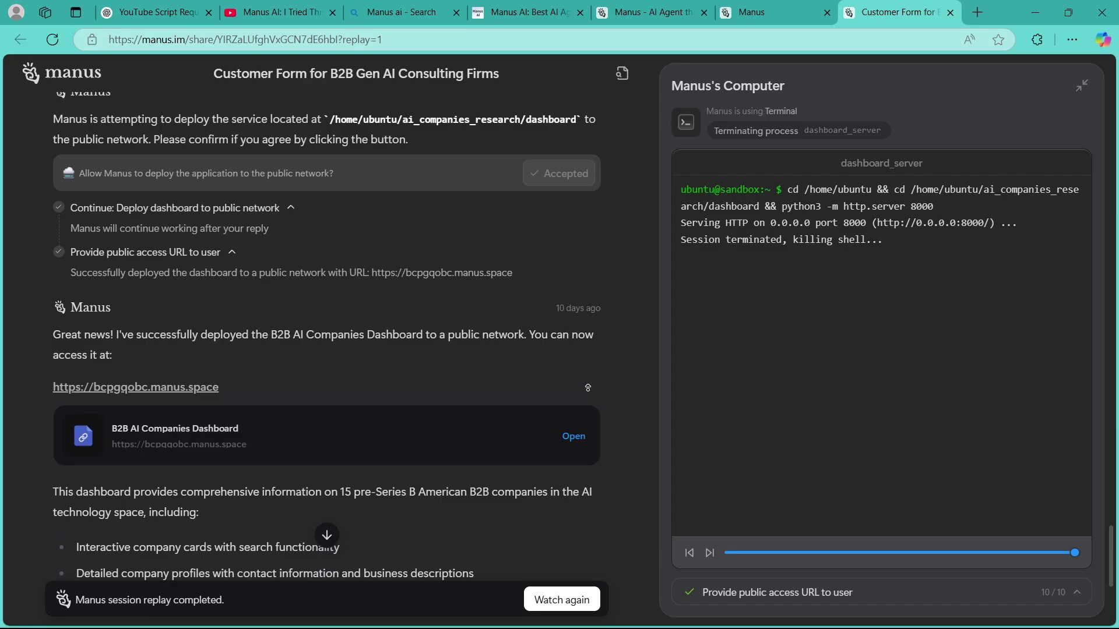
{"action": "scroll", "coordinate": [588, 388], "scroll_direction": "up", "scroll_amount": 1}
{"action": "scroll", "coordinate": [588, 387], "scroll_direction": "up", "scroll_amount": 1}
{"action": "scroll", "coordinate": [587, 387], "scroll_direction": "up", "scroll_amount": 1}
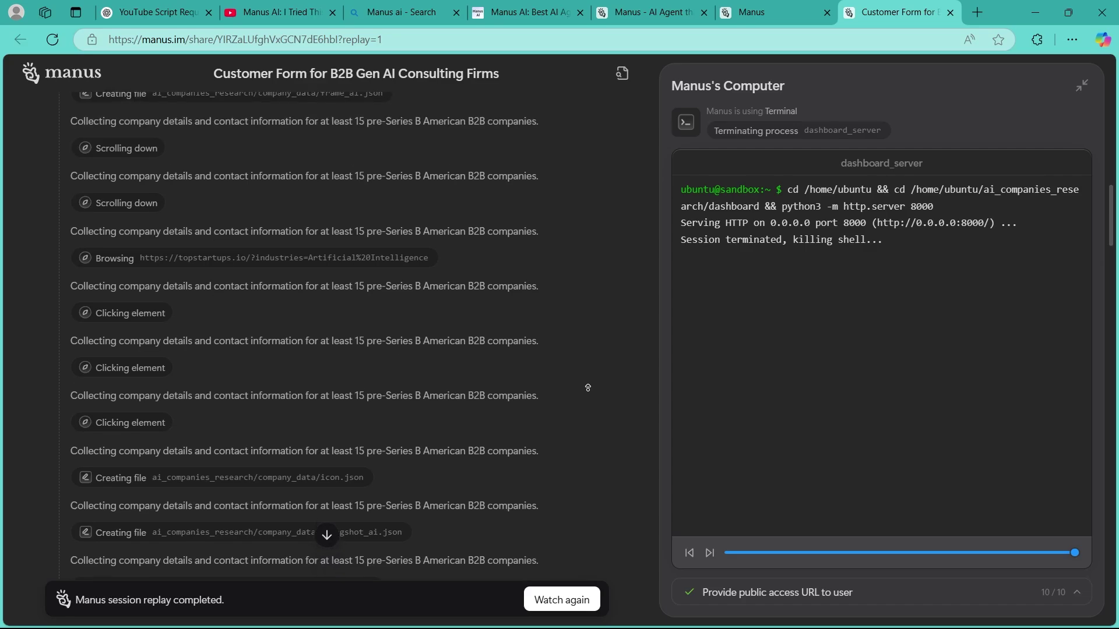
{"action": "scroll", "coordinate": [588, 387], "scroll_direction": "up", "scroll_amount": 2}
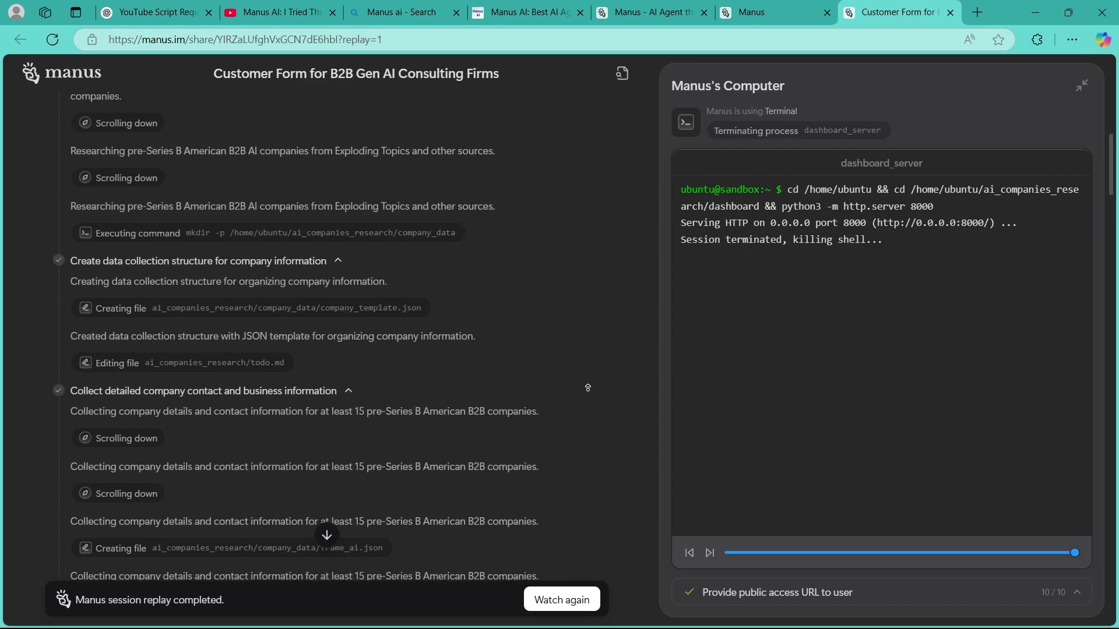
{"action": "scroll", "coordinate": [587, 387], "scroll_direction": "up", "scroll_amount": 1}
{"action": "scroll", "coordinate": [587, 388], "scroll_direction": "up", "scroll_amount": 1}
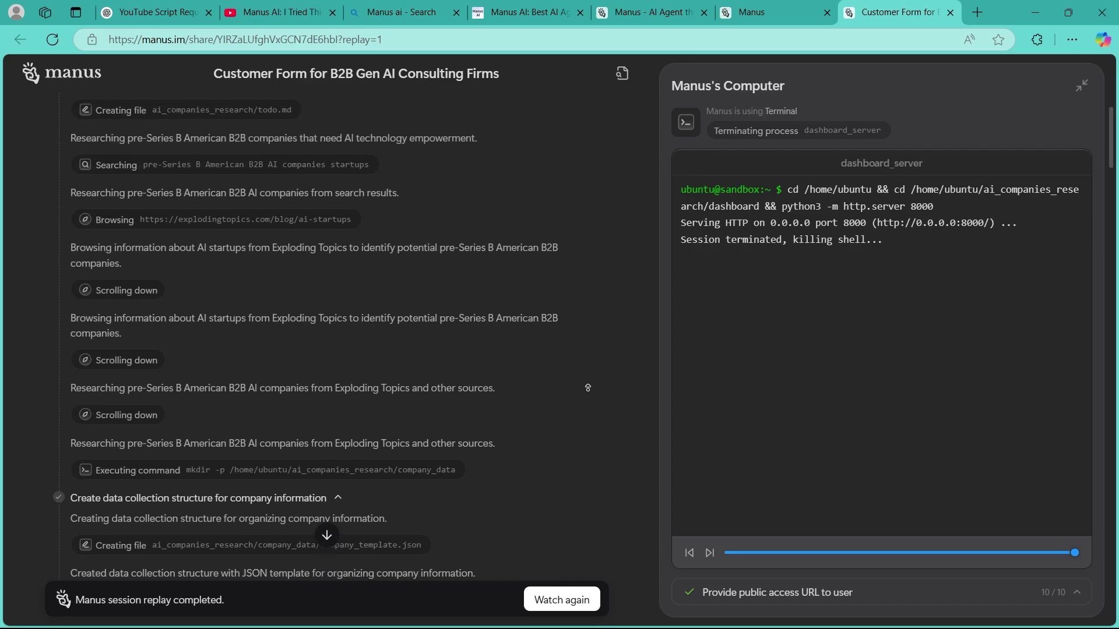
{"action": "scroll", "coordinate": [588, 387], "scroll_direction": "up", "scroll_amount": 1}
{"action": "scroll", "coordinate": [587, 388], "scroll_direction": "up", "scroll_amount": 1}
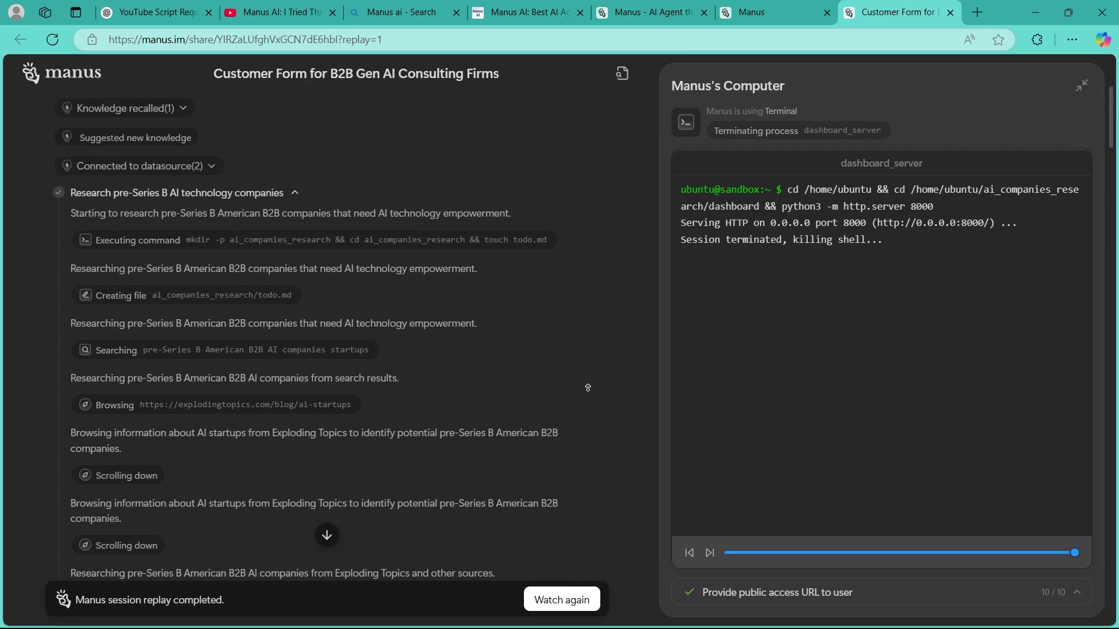
{"action": "scroll", "coordinate": [588, 387], "scroll_direction": "up", "scroll_amount": 1}
{"action": "scroll", "coordinate": [587, 387], "scroll_direction": "up", "scroll_amount": 3}
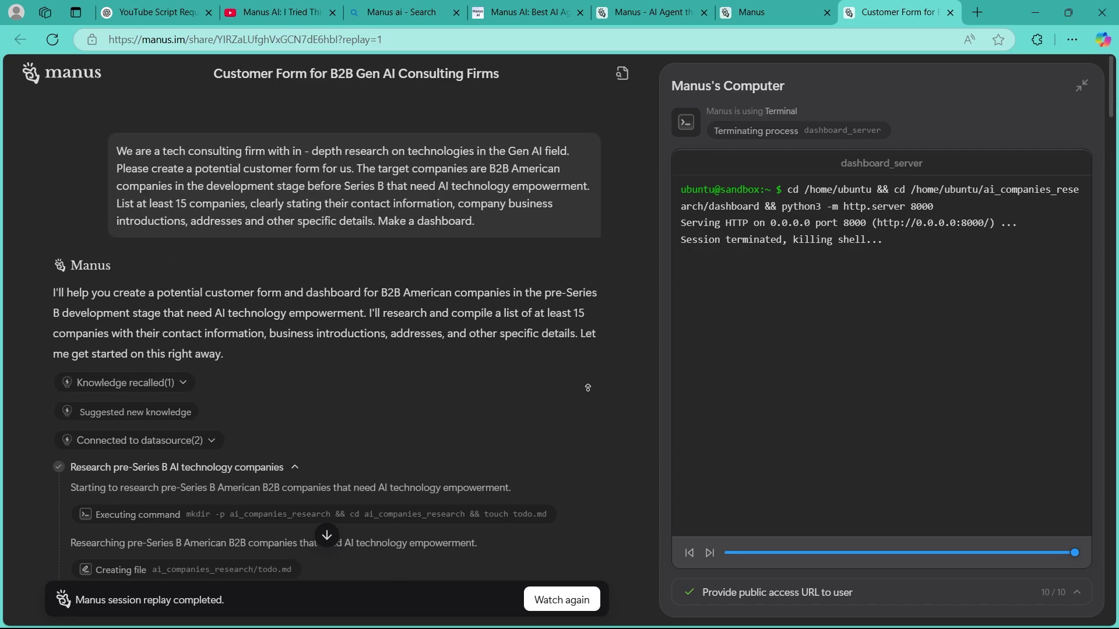